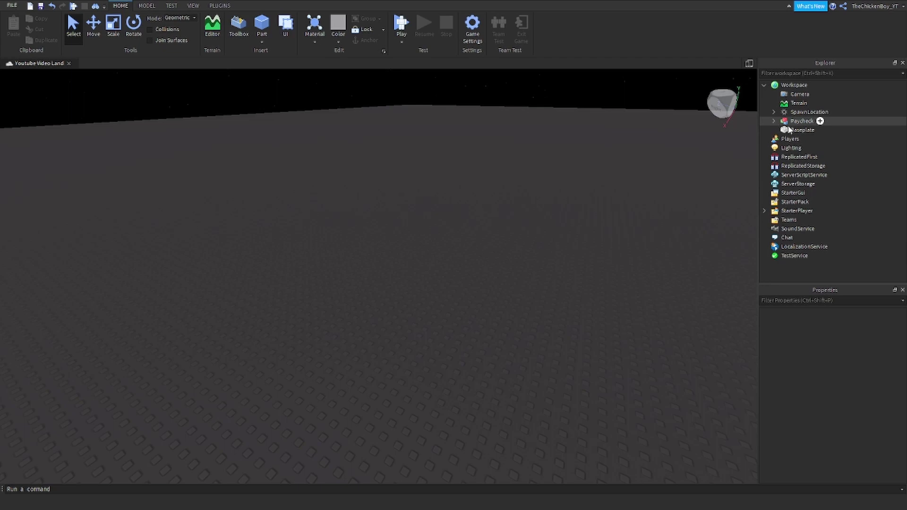
- Ungroup the Paycheck model (Ctrl+U) so its three parts sit directly in Workspace
click(784, 122)
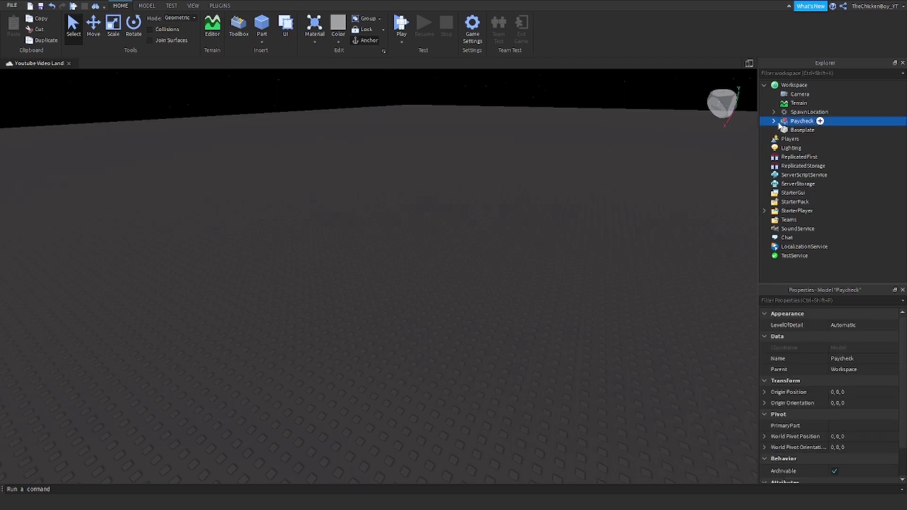
click(773, 121)
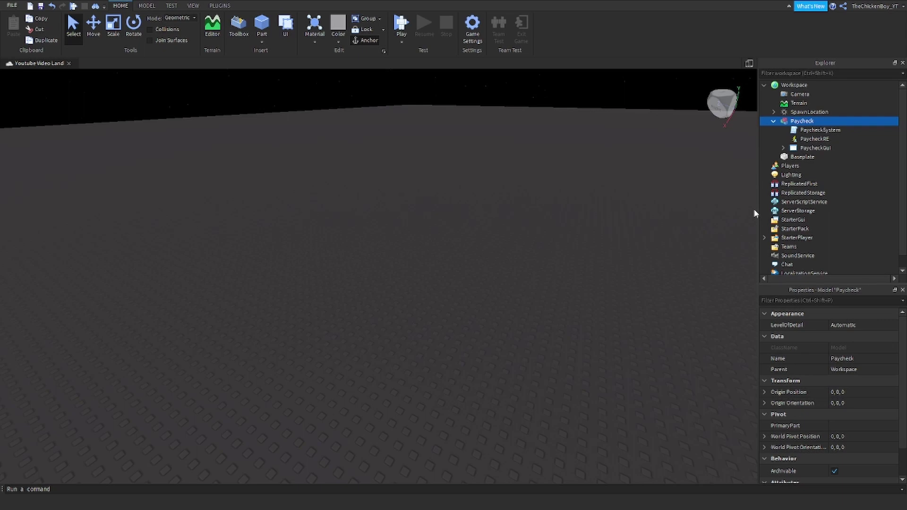
key(ctrl+u)
click(629, 310)
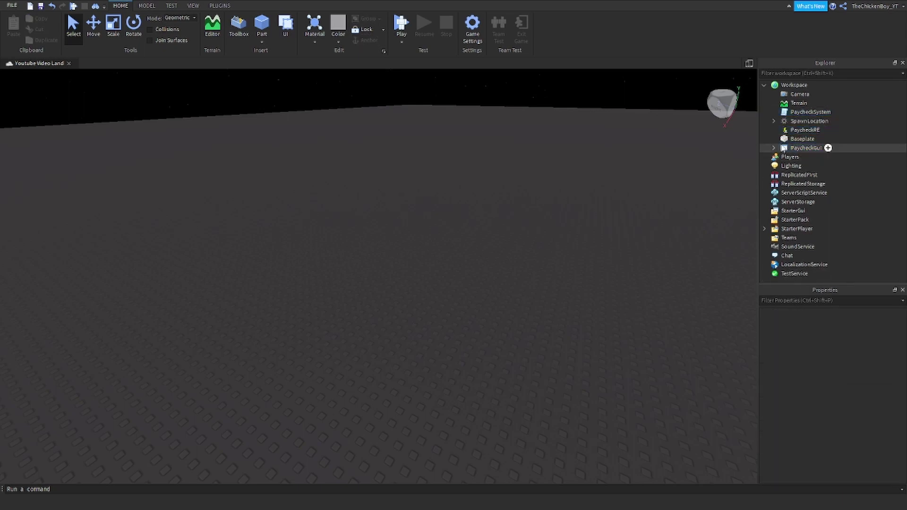
- Inspect the PaycheckSystem script, PaycheckRE remote event and PaycheckGui in turn
click(788, 111)
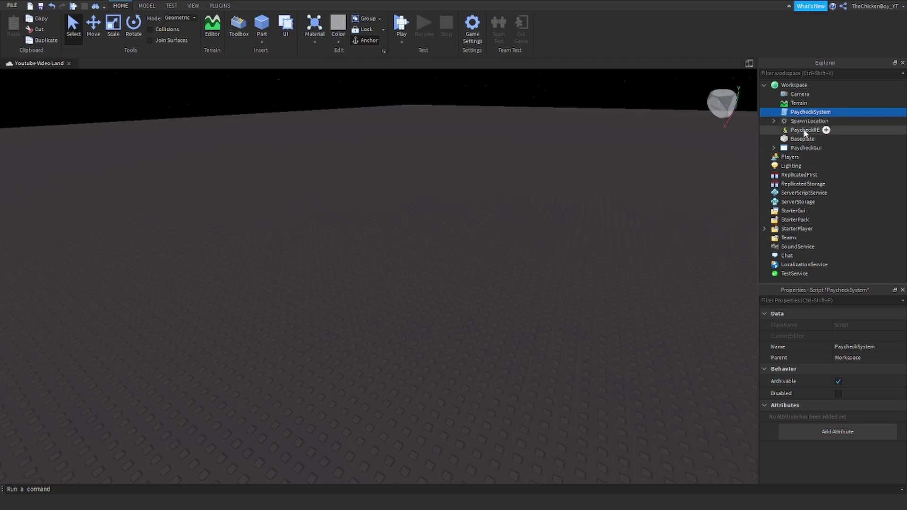
click(805, 131)
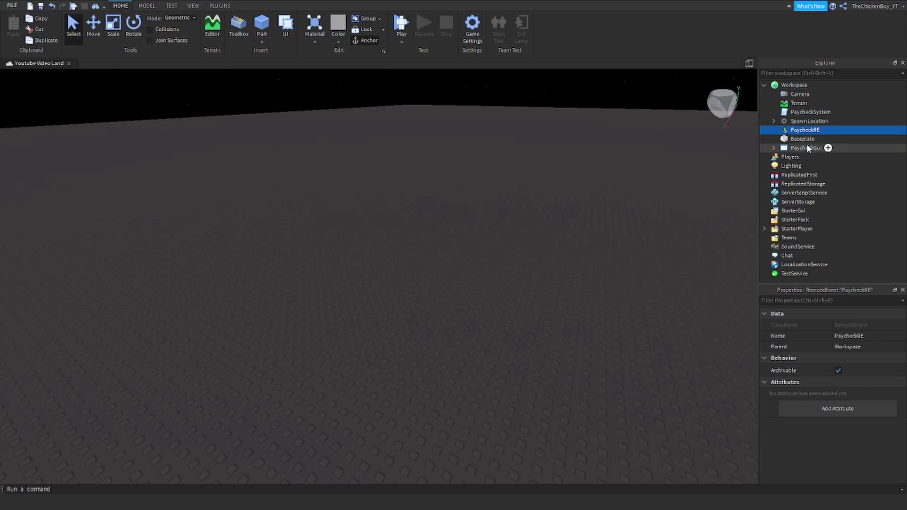
click(806, 148)
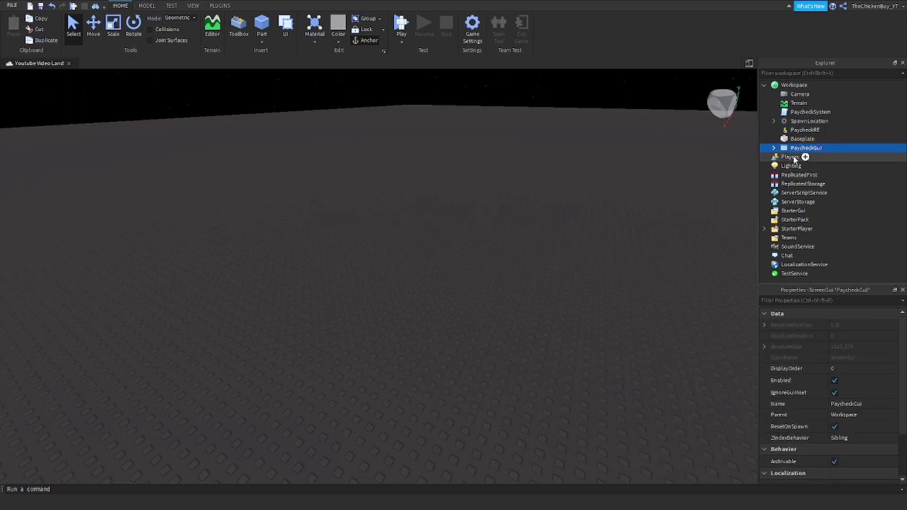
click(767, 134)
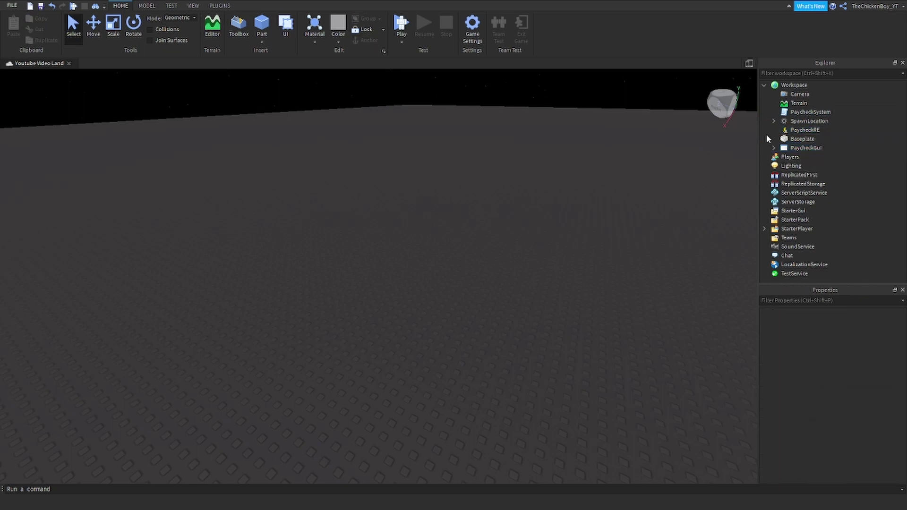
- Move PaycheckGui into StarterGui
click(807, 148)
mouse_move(806, 147)
mouse_down()
mouse_move(851, 205)
mouse_move(793, 211)
mouse_up()
click(752, 171)
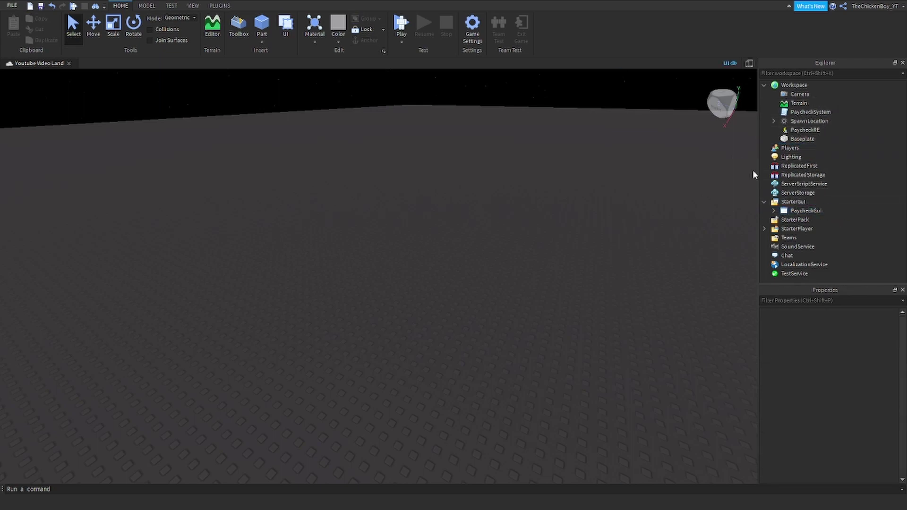
- Move PaycheckRE into ReplicatedStorage and PaycheckSystem into ServerScriptService
click(805, 130)
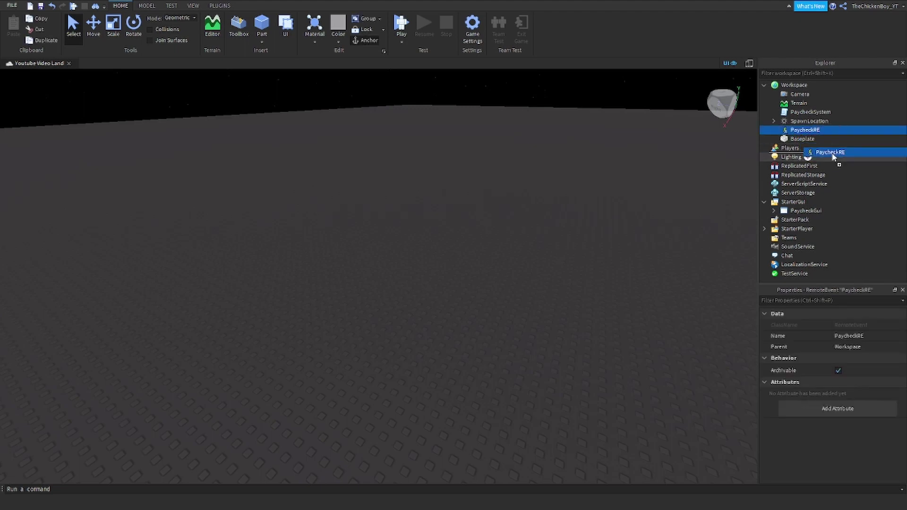
drag(807, 133, 803, 166)
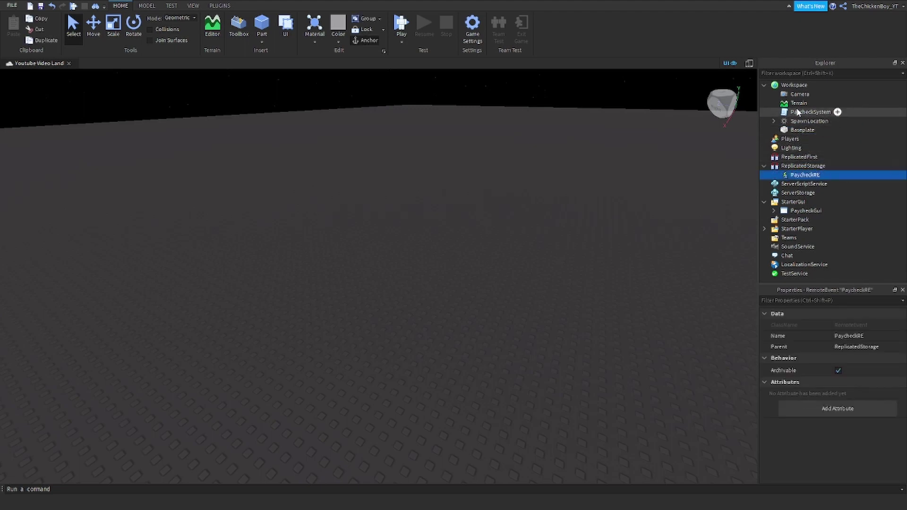
click(807, 112)
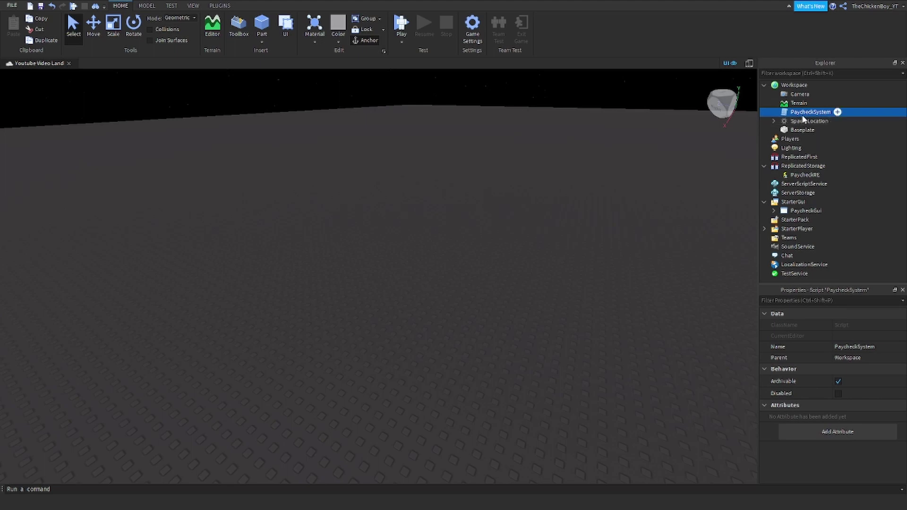
drag(807, 112, 804, 184)
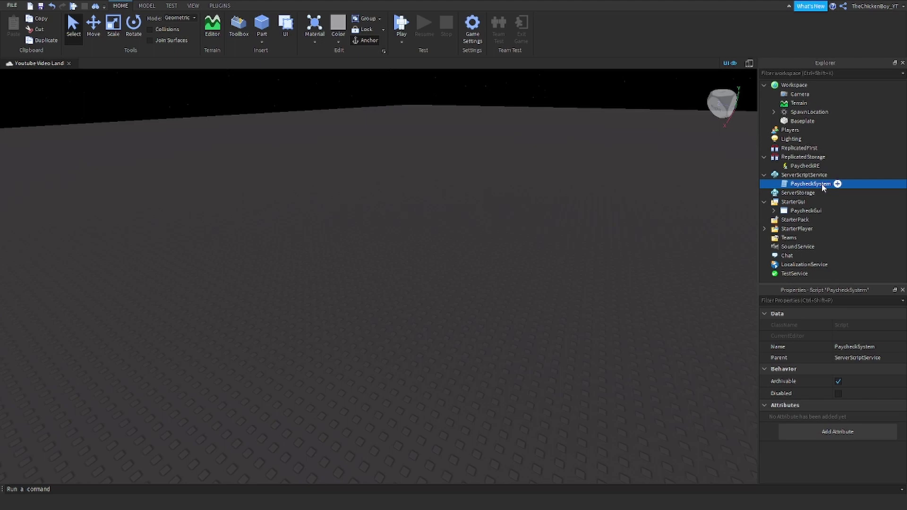
- Open the PaycheckSystem script and edit the timePerCheck value on line 5, keeping it at 10
double_click(823, 187)
click(821, 185)
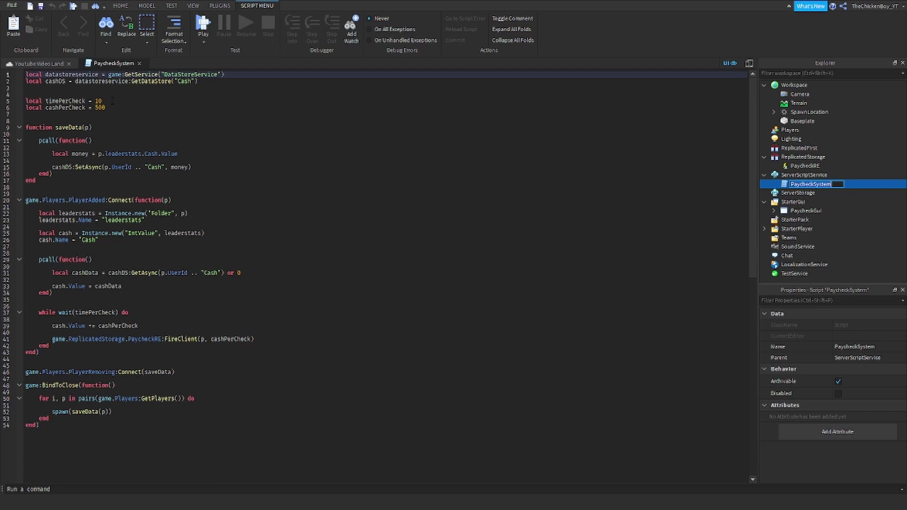
click(111, 101)
key(BackSpace)
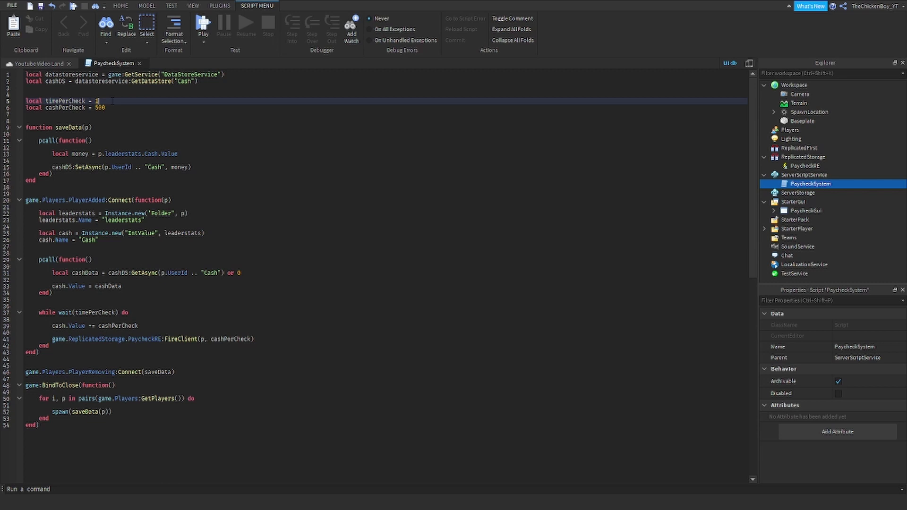
key(BackSpace)
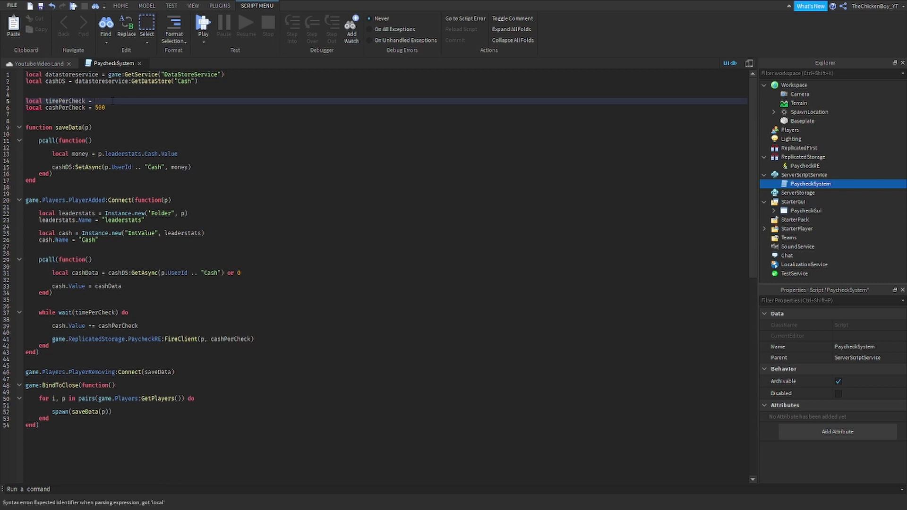
text(60)
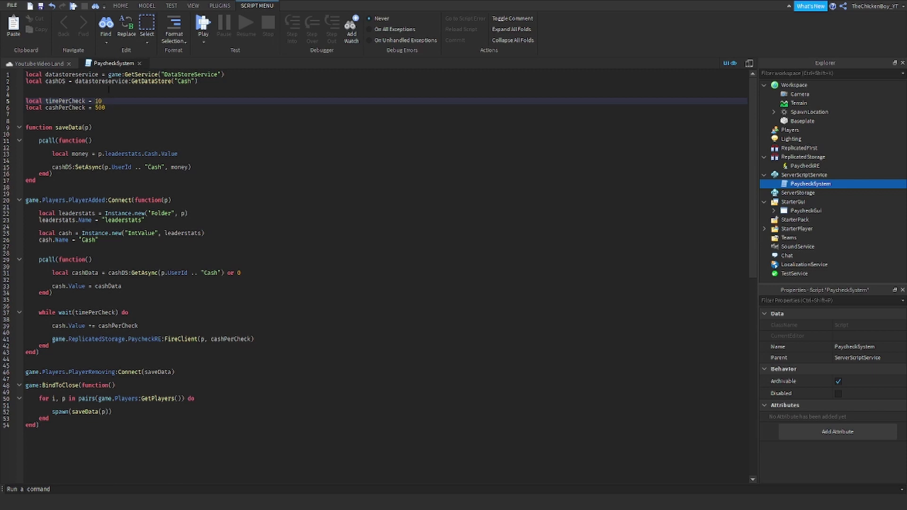
- Change cashPerCheck on line 6 from 500 to 1000
click(114, 107)
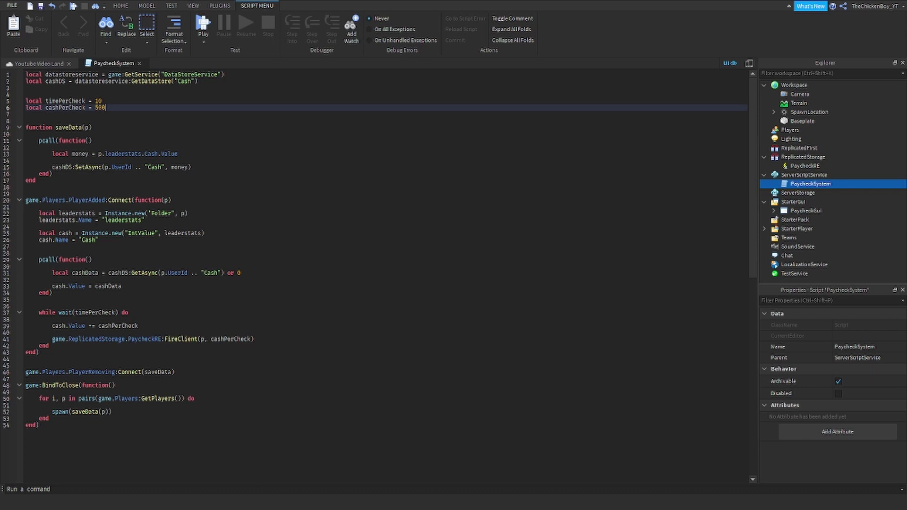
key(BackSpace)
key(BackSpace)
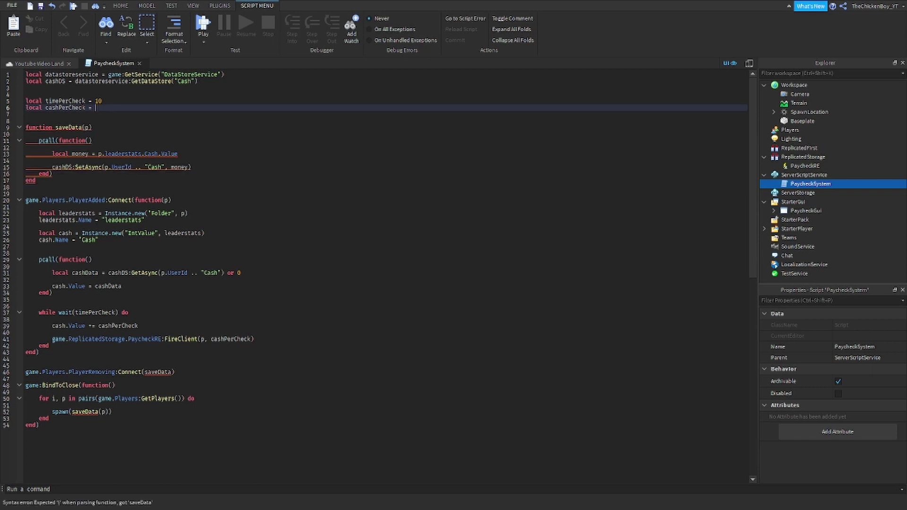
text(1000)
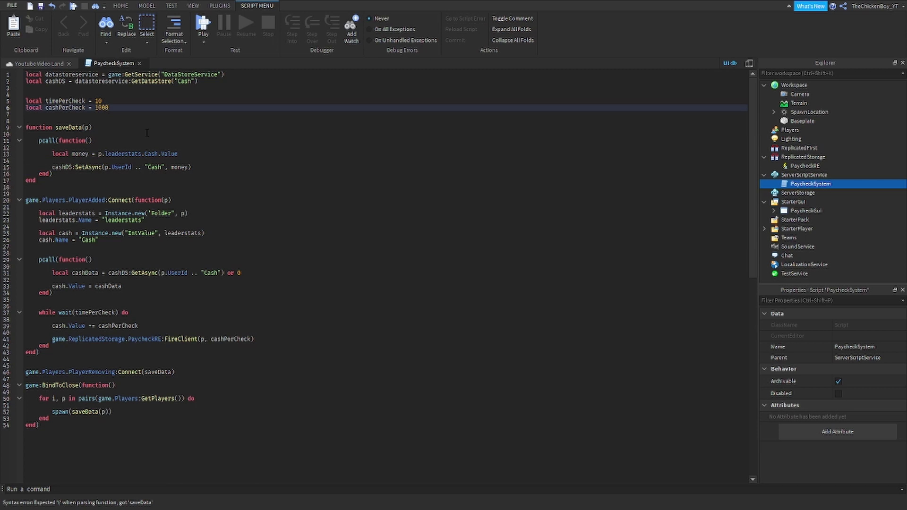
click(142, 148)
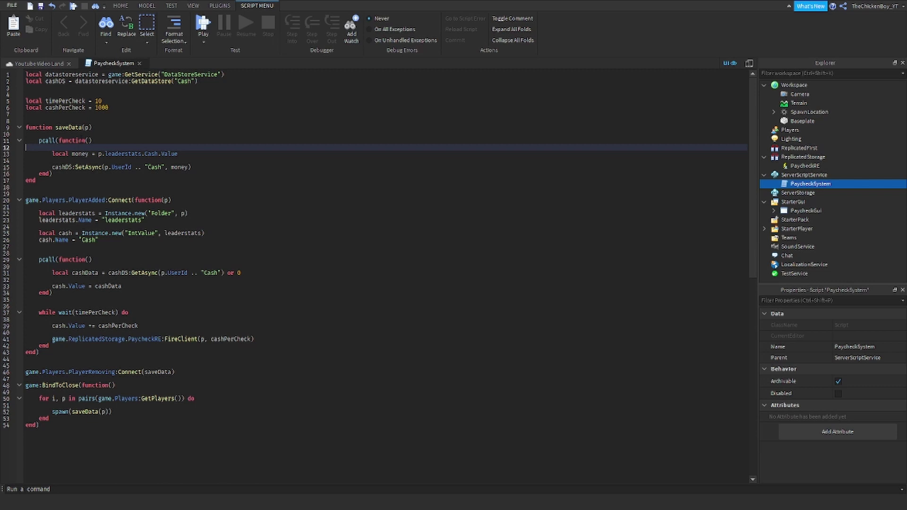
- Review the saveData function and the line loading saved cash with default 0
click(157, 371)
click(213, 404)
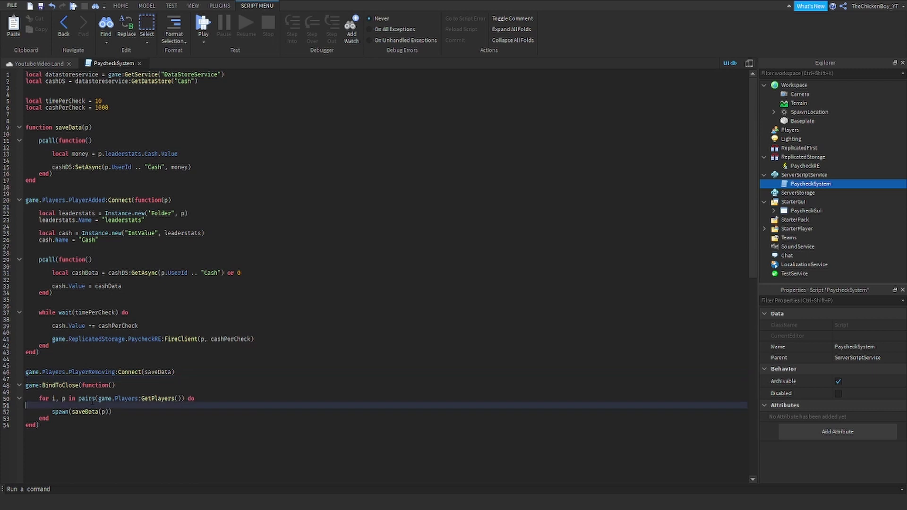
click(99, 372)
click(121, 418)
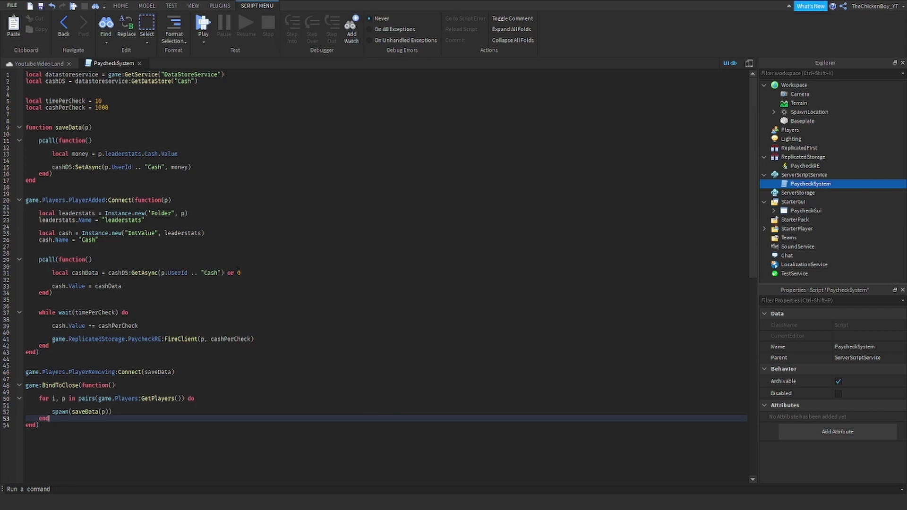
click(248, 272)
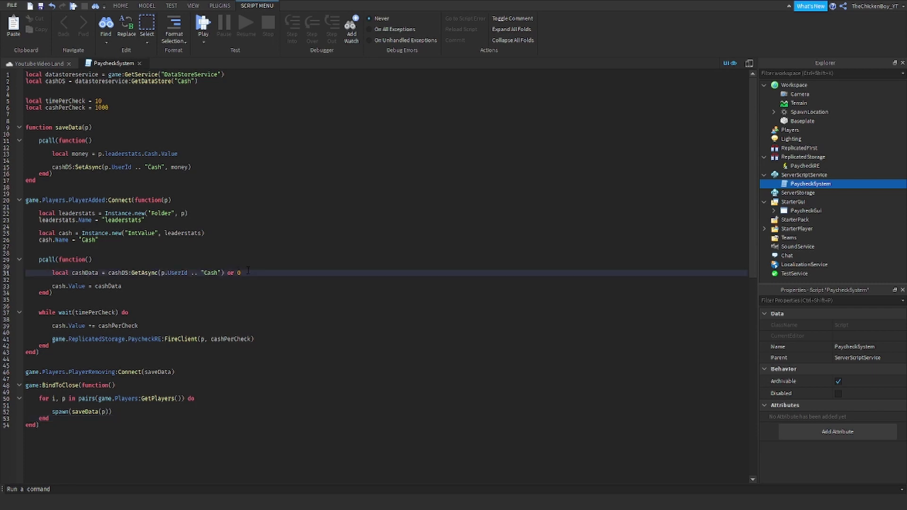
scroll(248, 272, down, 3)
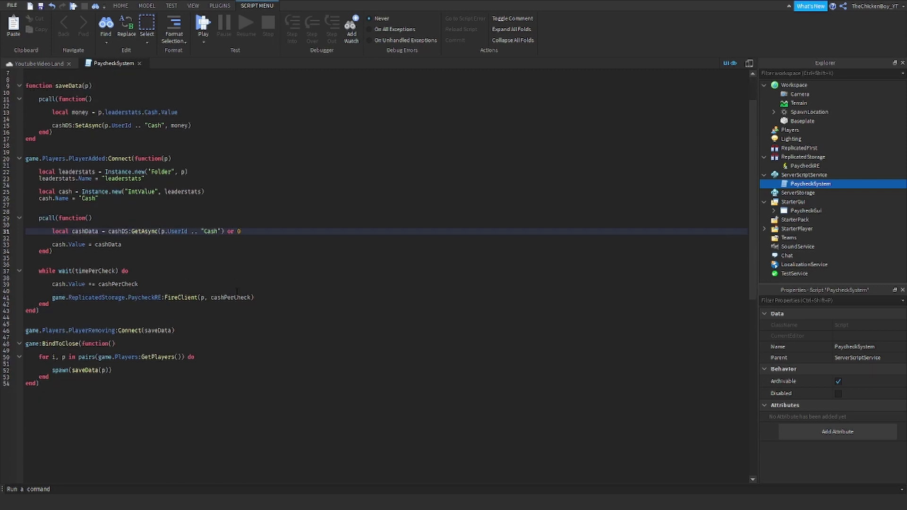
scroll(248, 272, up, 3)
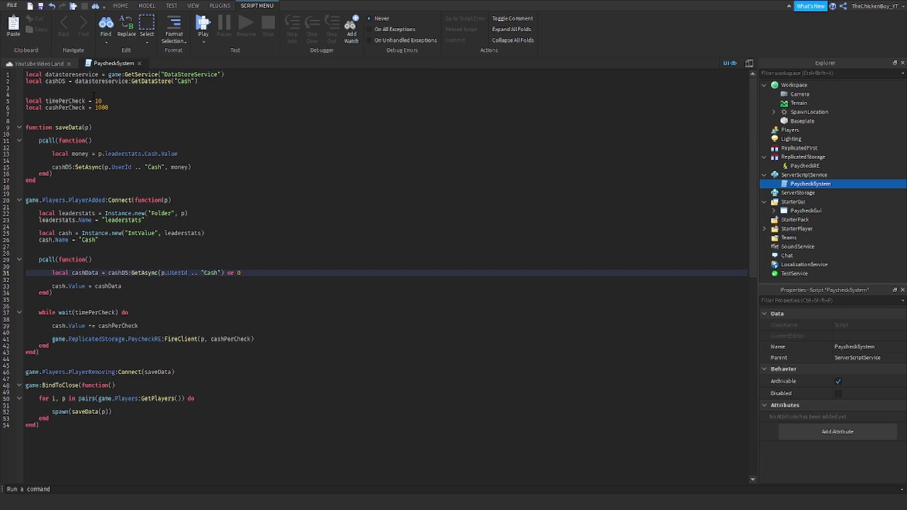
scroll(249, 272, down, 6)
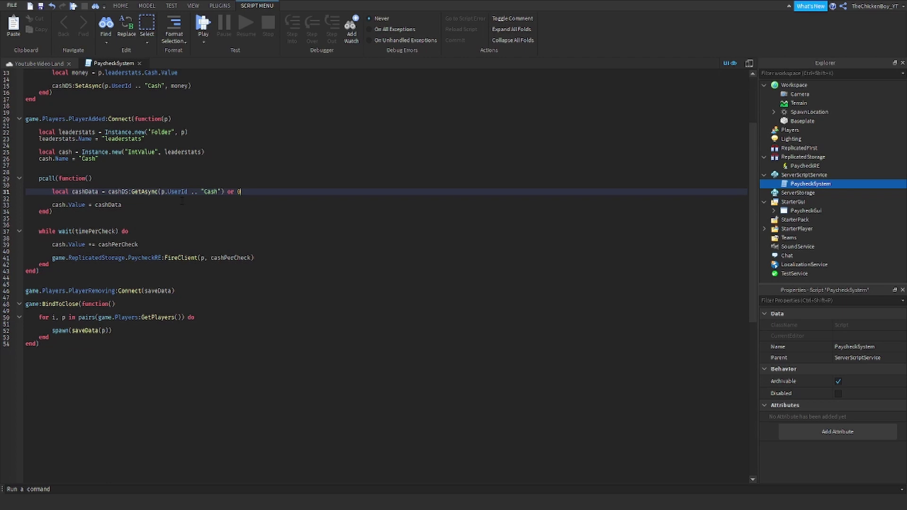
scroll(247, 273, up, 4)
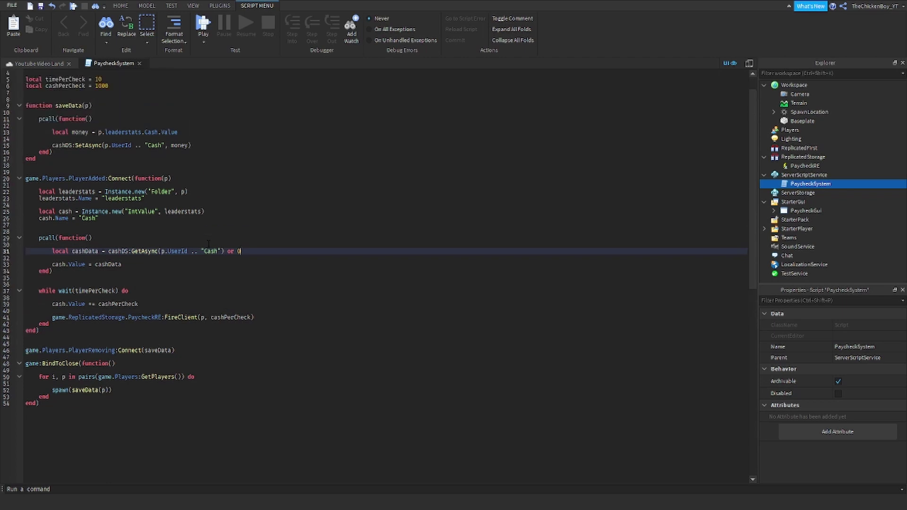
scroll(207, 241, up, 2)
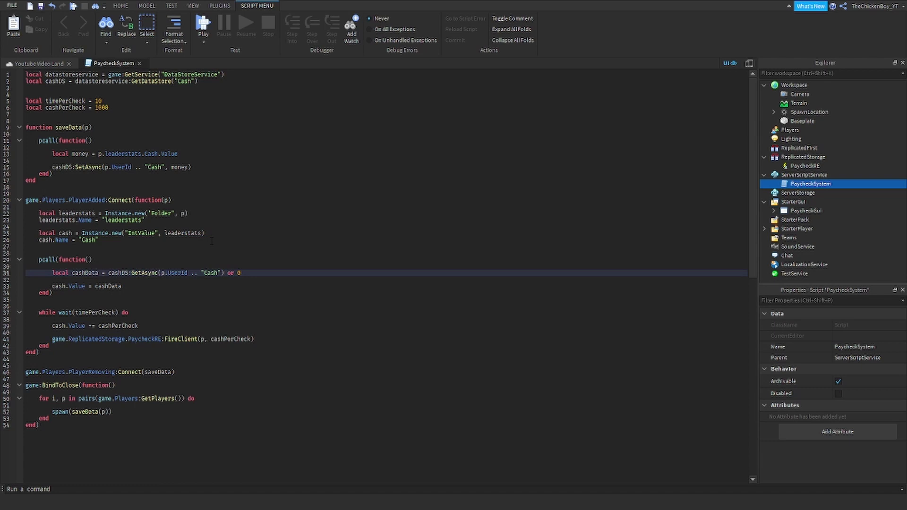
- Review the cashDS save call with its Cash key, then close the PaycheckSystem script
drag(163, 167, 149, 167)
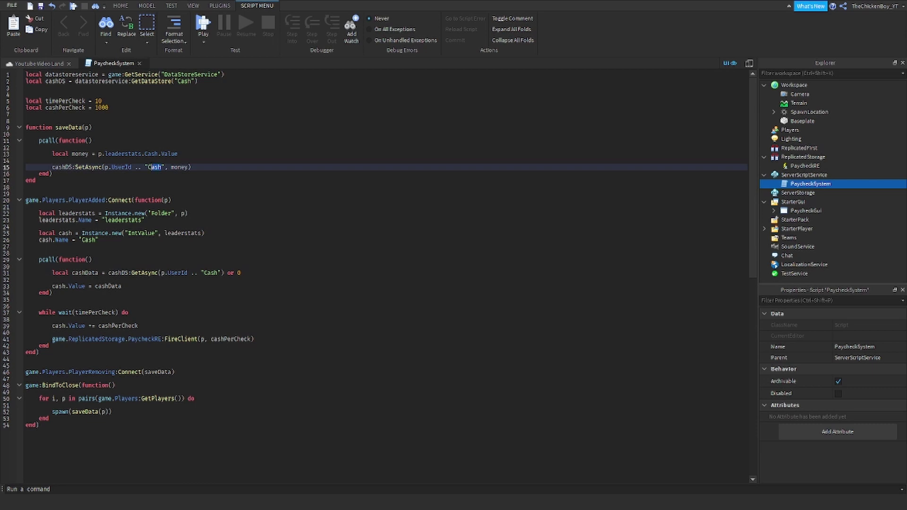
click(64, 166)
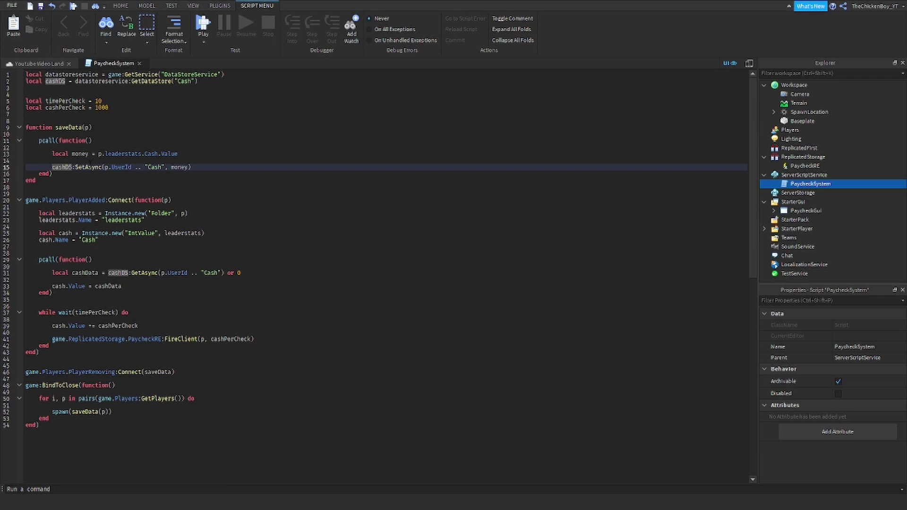
key(Up)
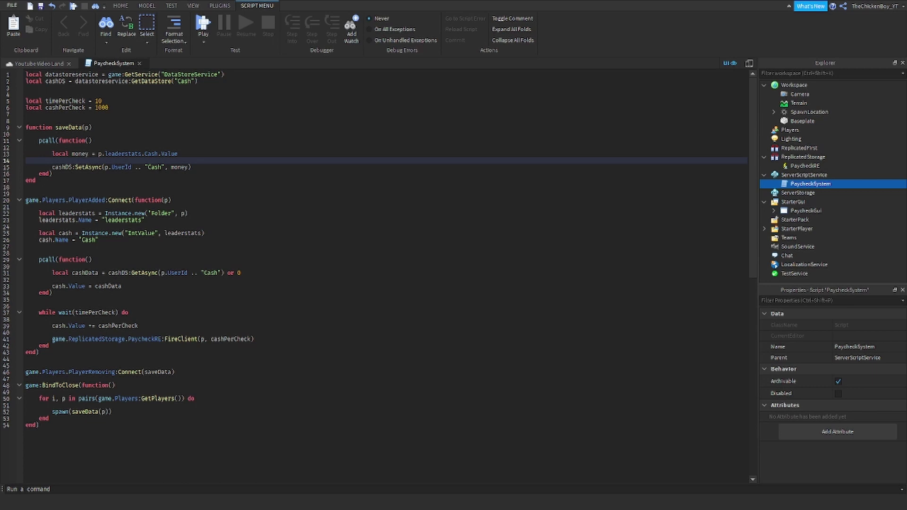
key(Down)
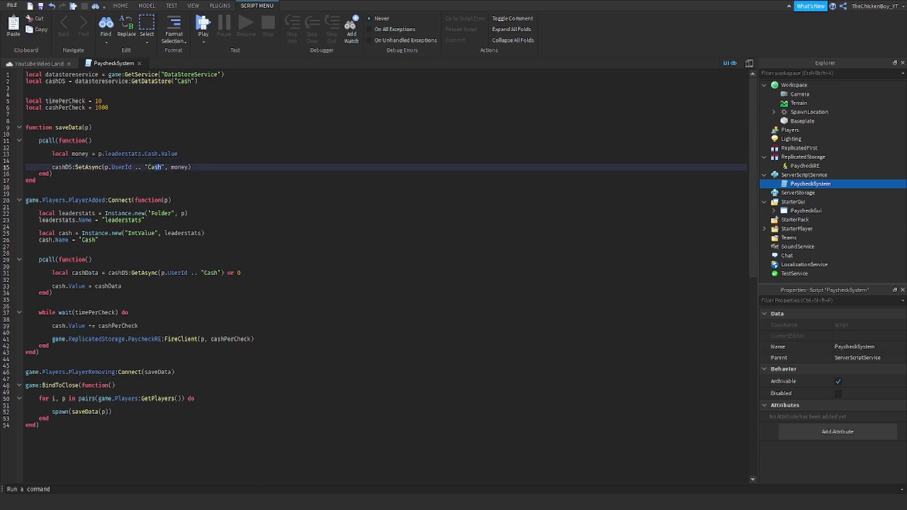
key(shift+Left)
key(shift+Left)
key(shift+Left)
key(Down)
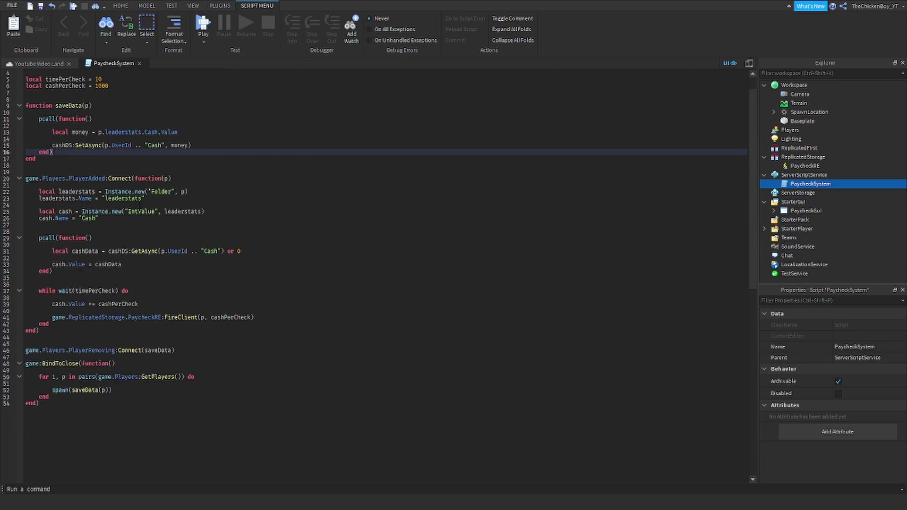
scroll(383, 248, down, 3)
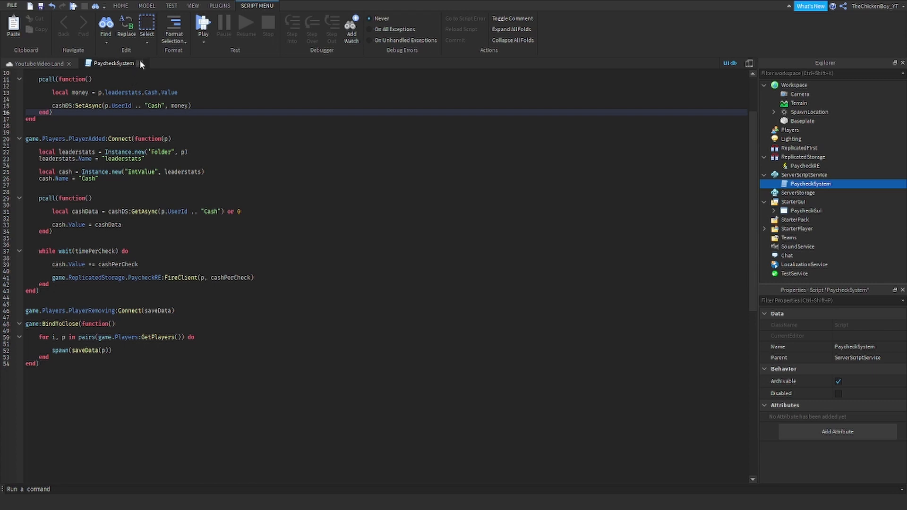
click(139, 63)
- Expand StarterGui > PaycheckGui > PaycheckFrame and tick Visible so the paycheck card shows
click(594, 308)
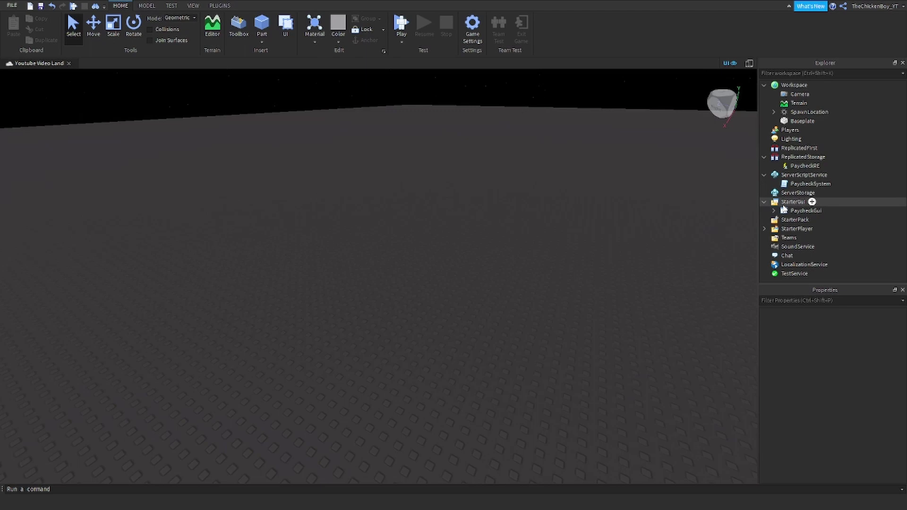
click(773, 211)
click(783, 220)
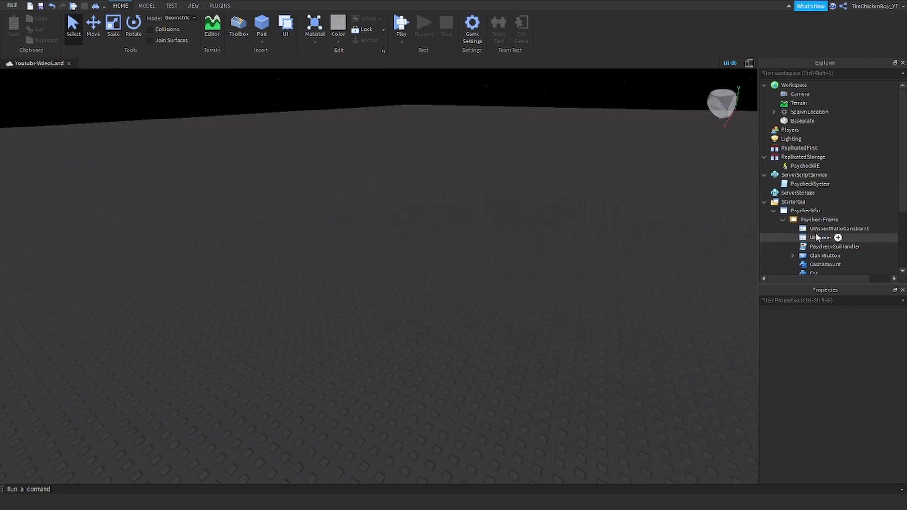
click(818, 220)
scroll(840, 397, down, 3)
scroll(840, 411, down, 2)
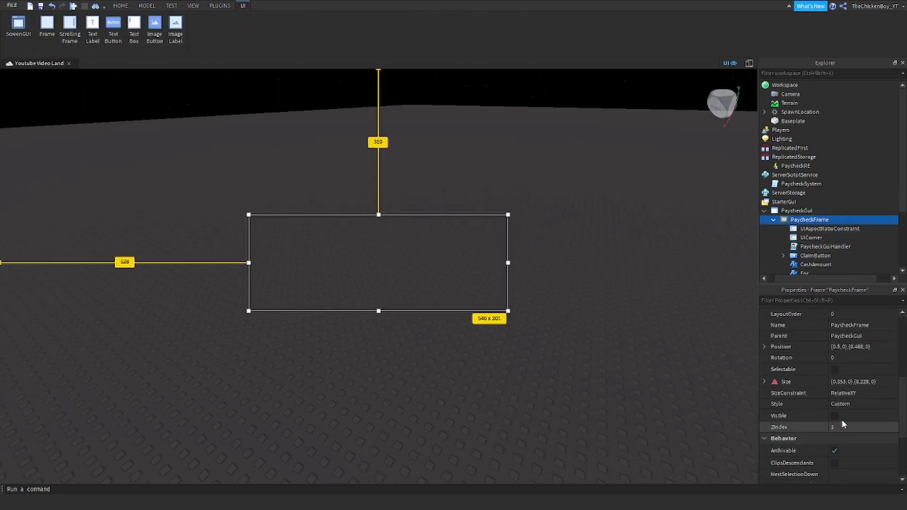
click(835, 415)
scroll(815, 233, down, 1)
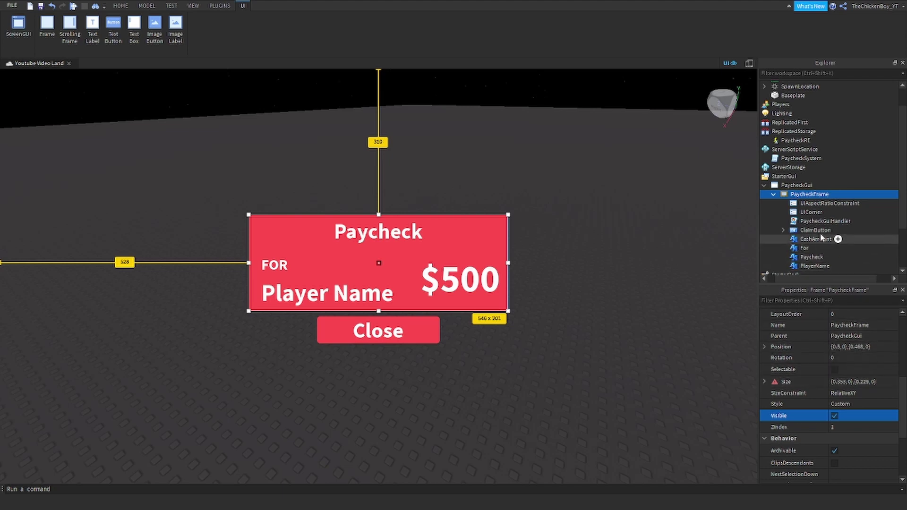
mouse_move(829, 203)
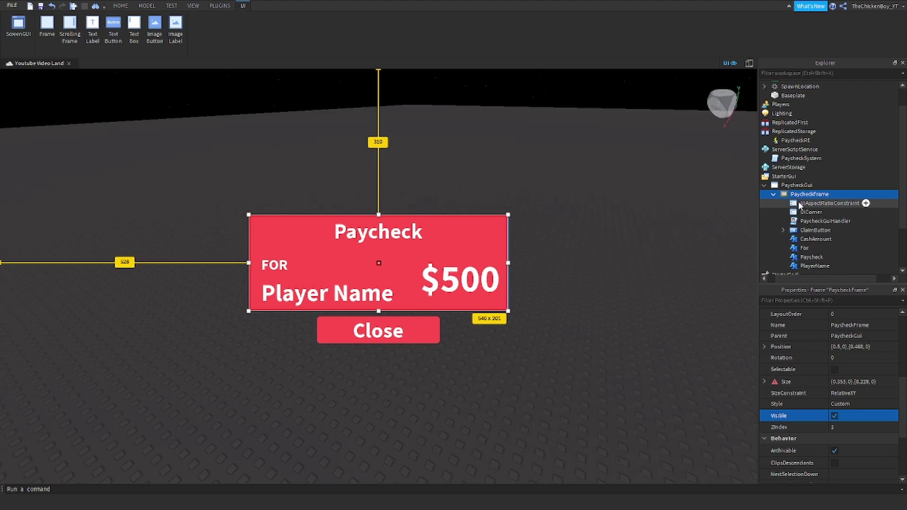
- Inspect the frame's aspect ratio constraint, the ClaimButton and the PaycheckGui screen GUI
click(801, 204)
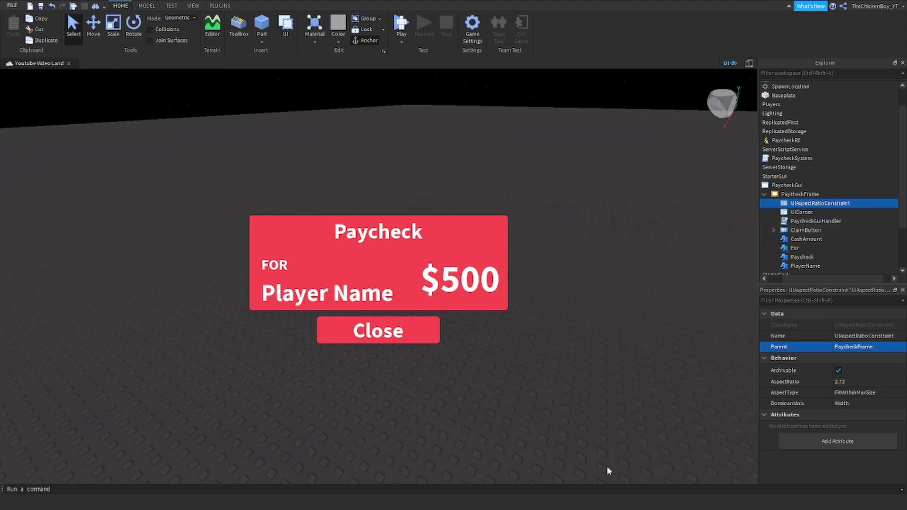
scroll(828, 210, down, 1)
scroll(827, 210, down, 1)
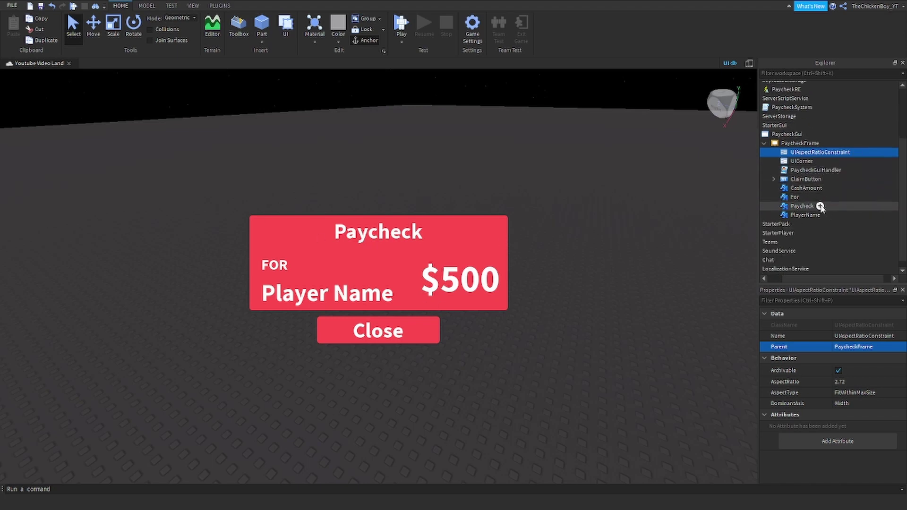
click(800, 180)
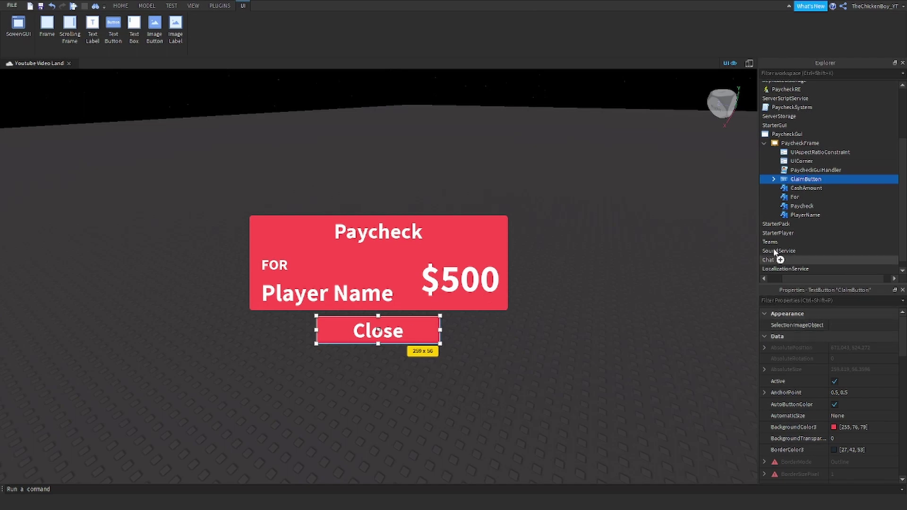
click(781, 136)
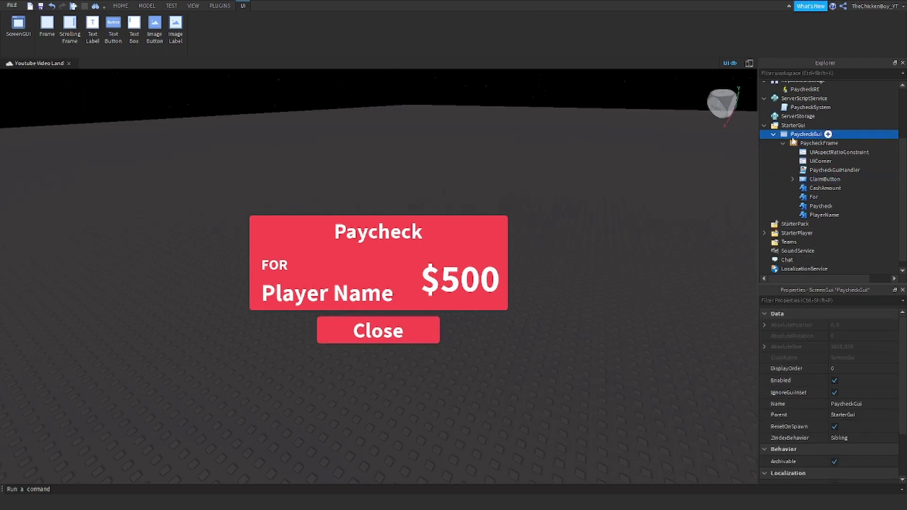
- Untick Visible on PaycheckFrame so the paycheck card is hidden again
click(774, 143)
click(814, 215)
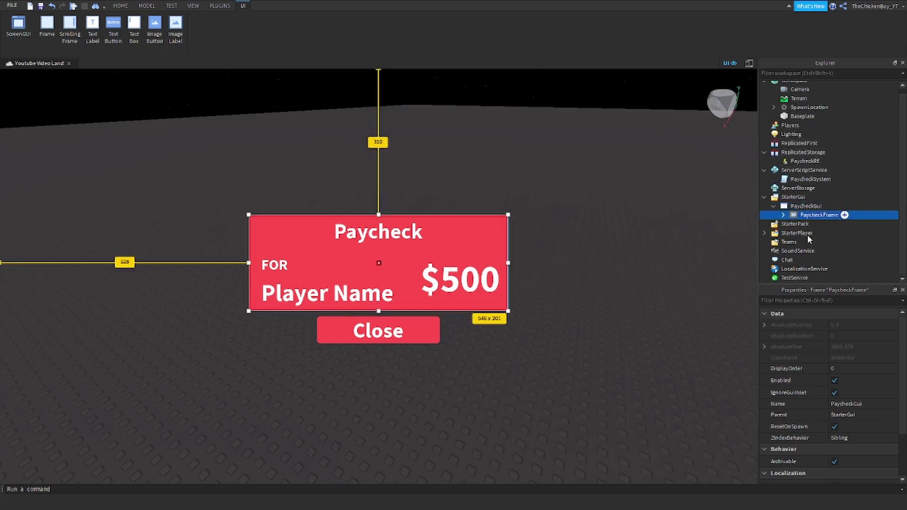
scroll(850, 404, down, 3)
scroll(850, 405, down, 2)
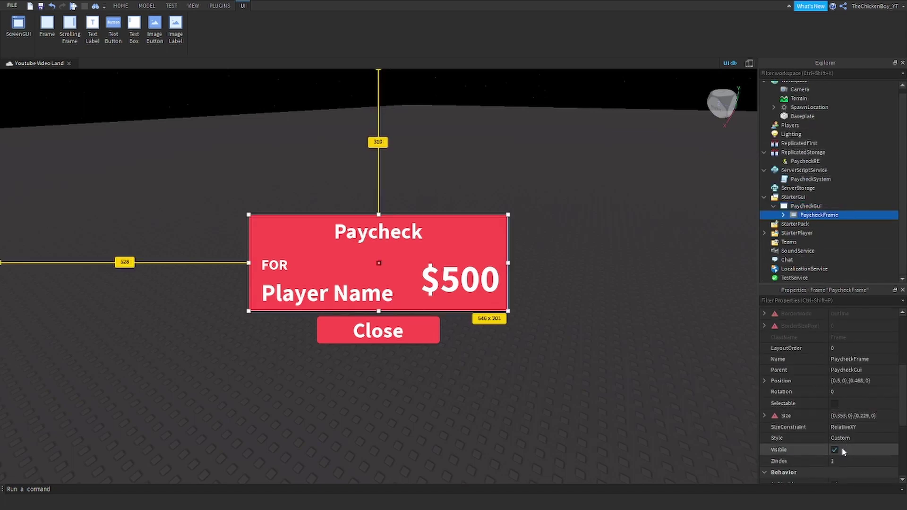
click(835, 450)
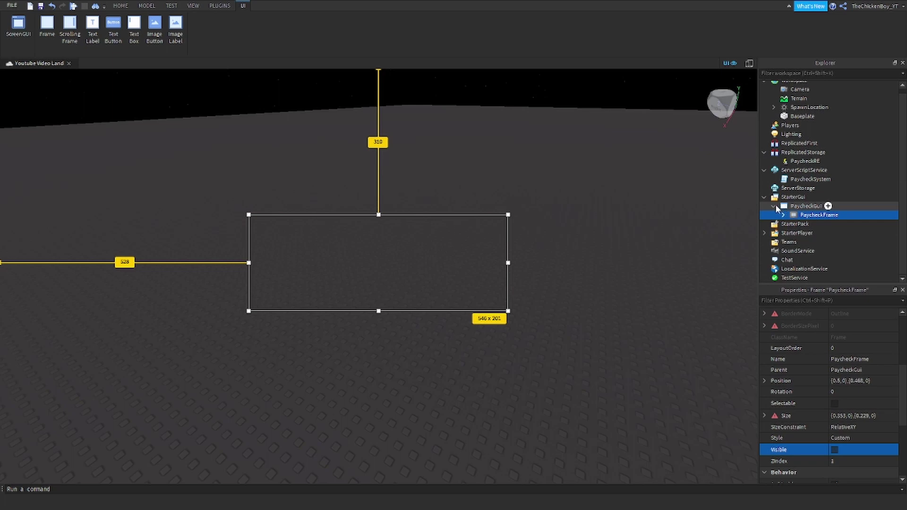
- Collapse StarterGui, ServerScriptService and ReplicatedStorage and clear the selection
click(764, 197)
click(764, 175)
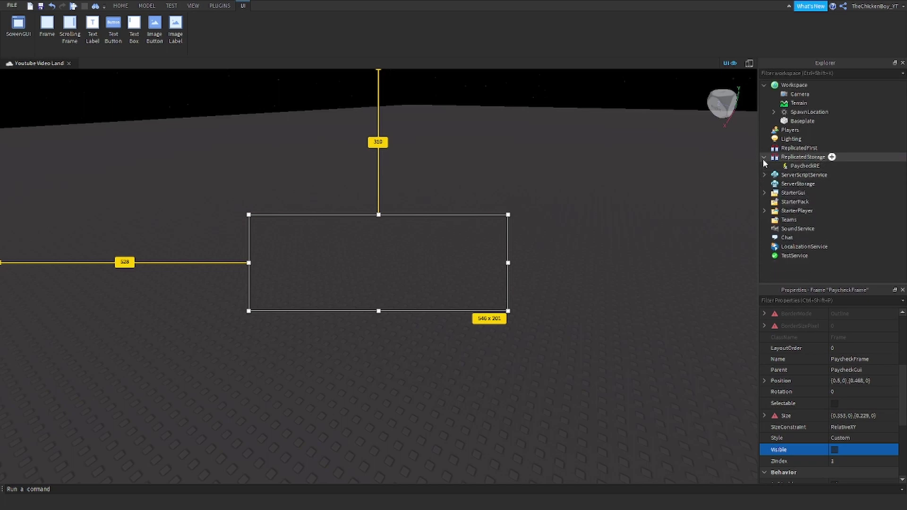
click(763, 159)
key(Escape)
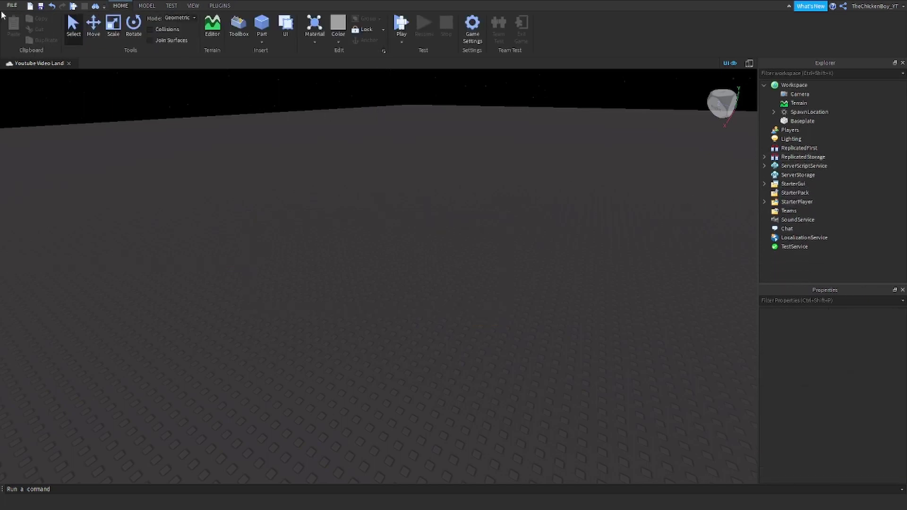
click(472, 32)
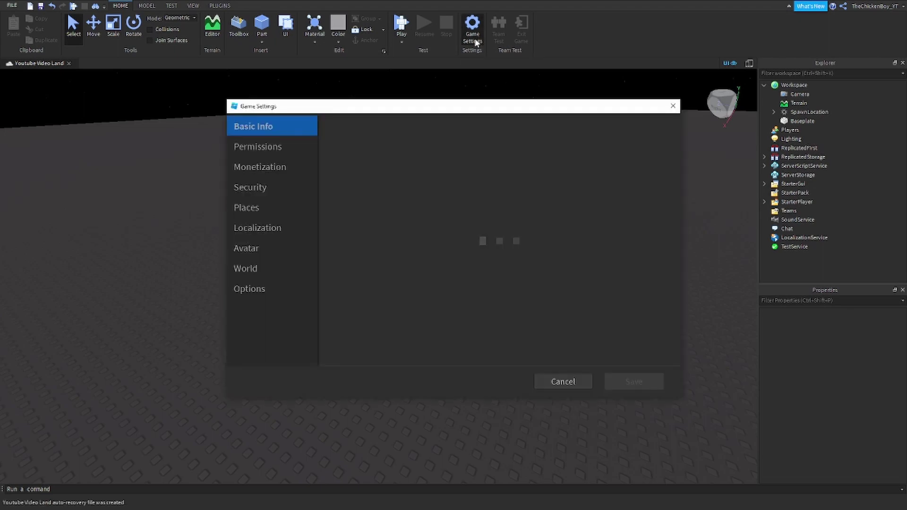
click(277, 188)
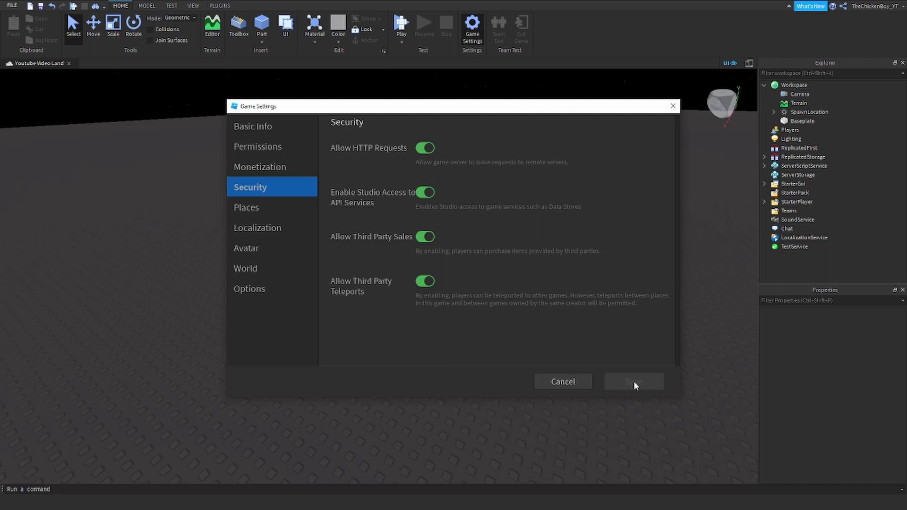
click(558, 379)
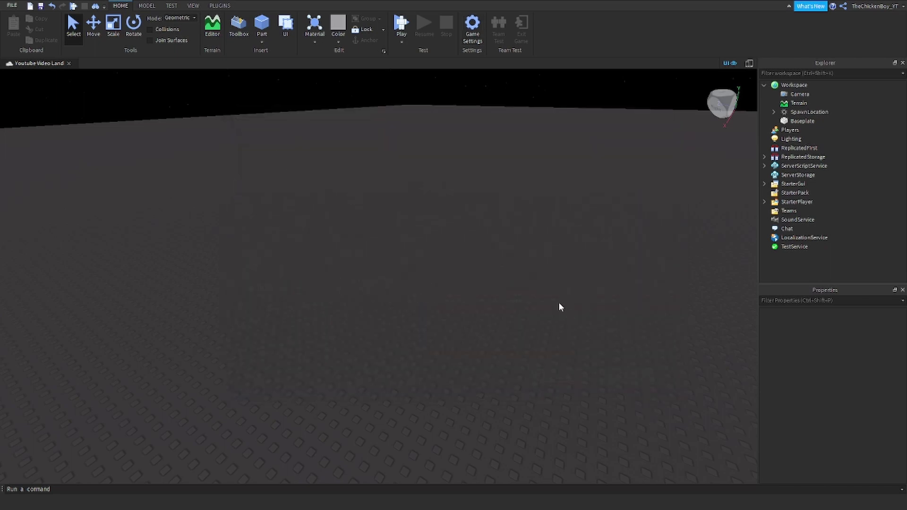
- Playtest the game, closing each $1000 Paycheck popup as Cash climbs to 3,000
click(401, 26)
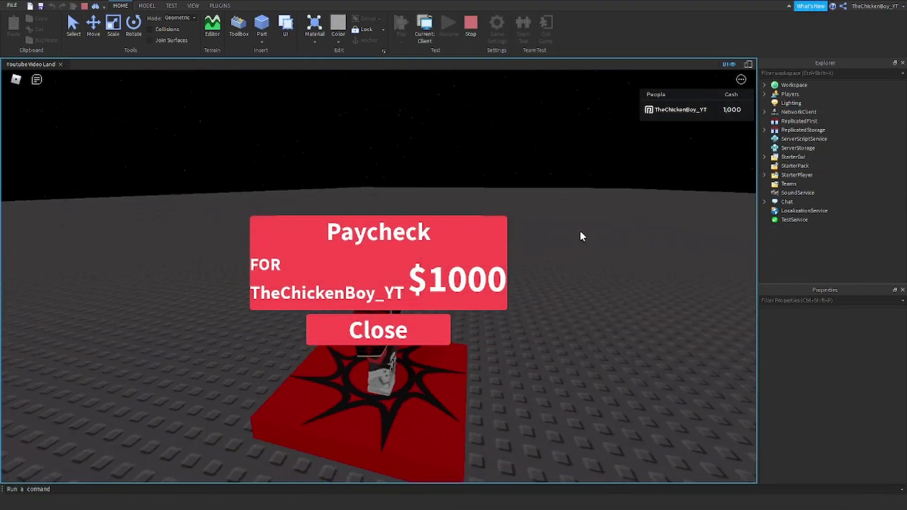
click(435, 333)
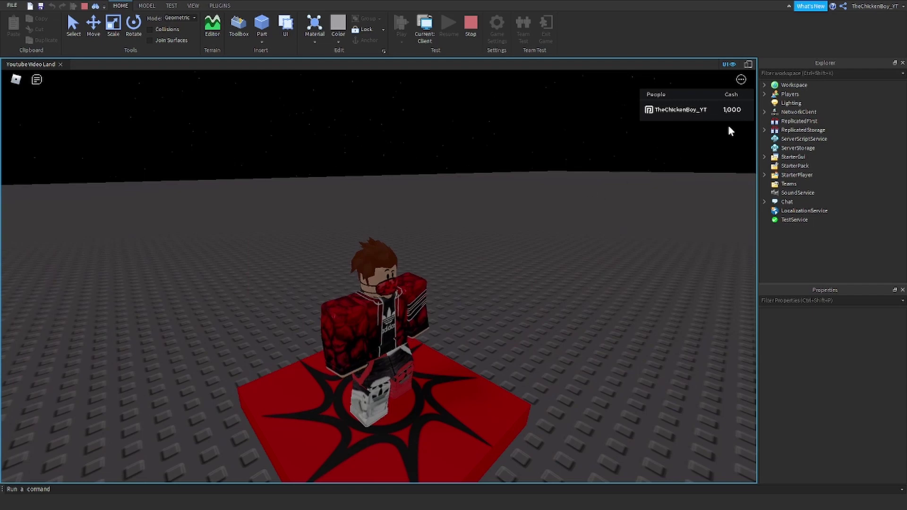
scroll(623, 166, down, 2)
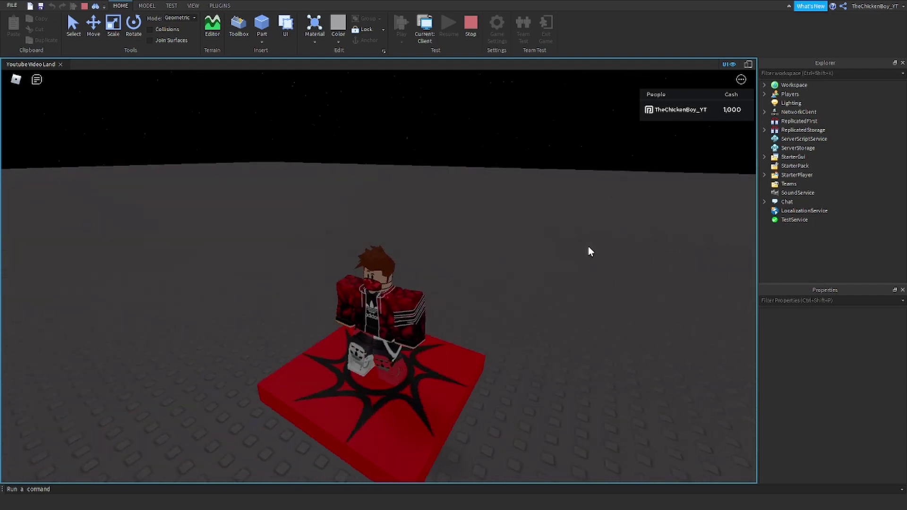
right_drag(588, 246, 586, 243)
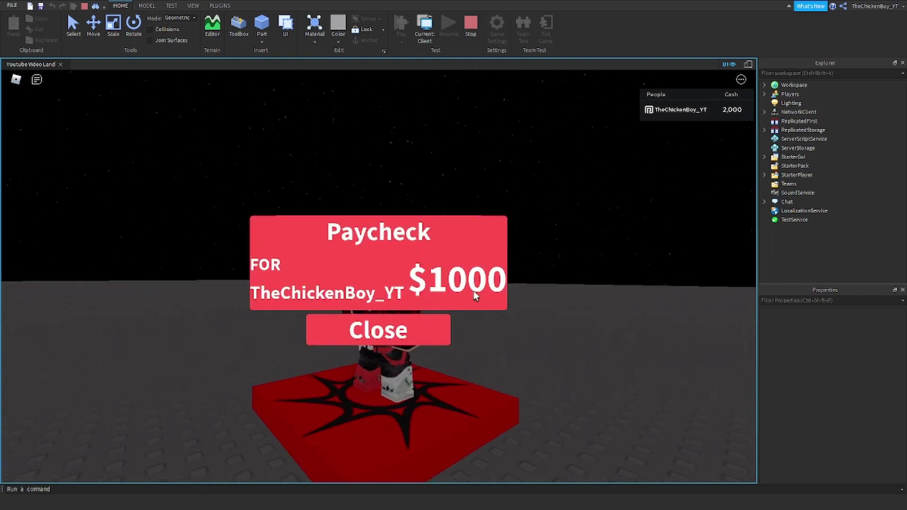
click(413, 337)
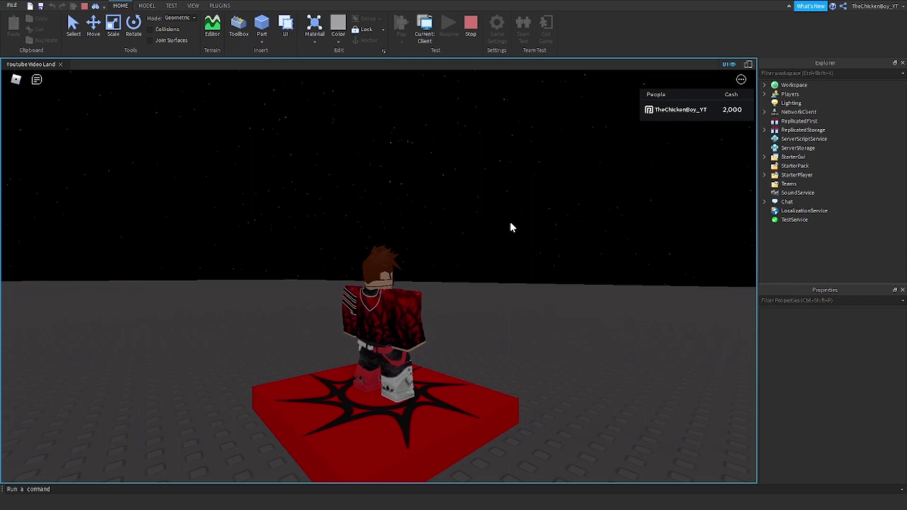
right_drag(509, 219, 505, 225)
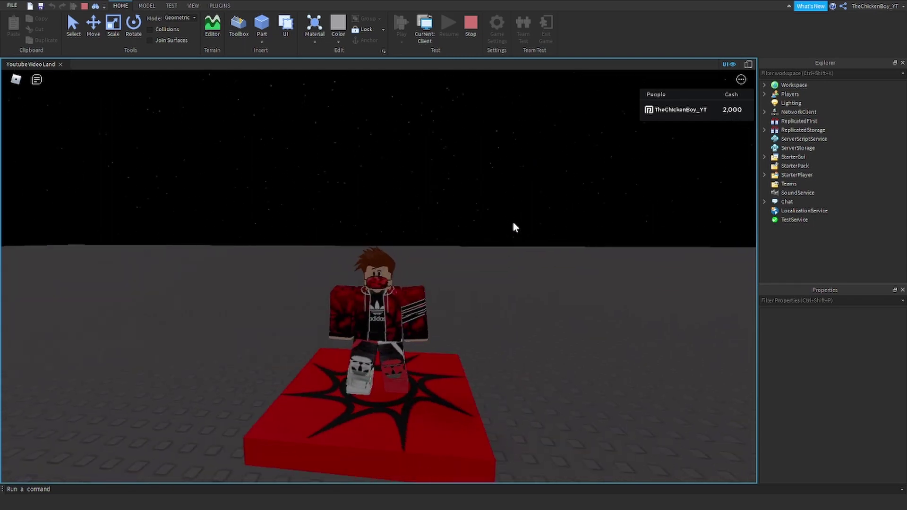
click(424, 345)
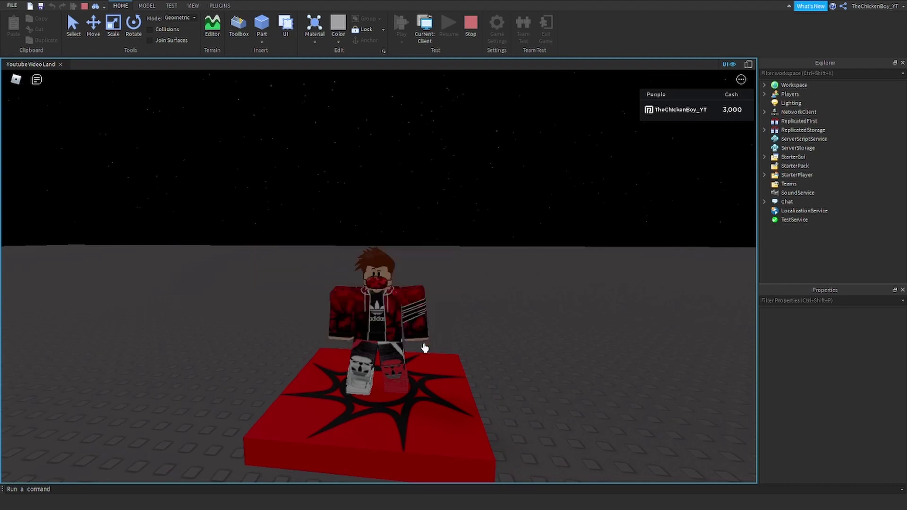